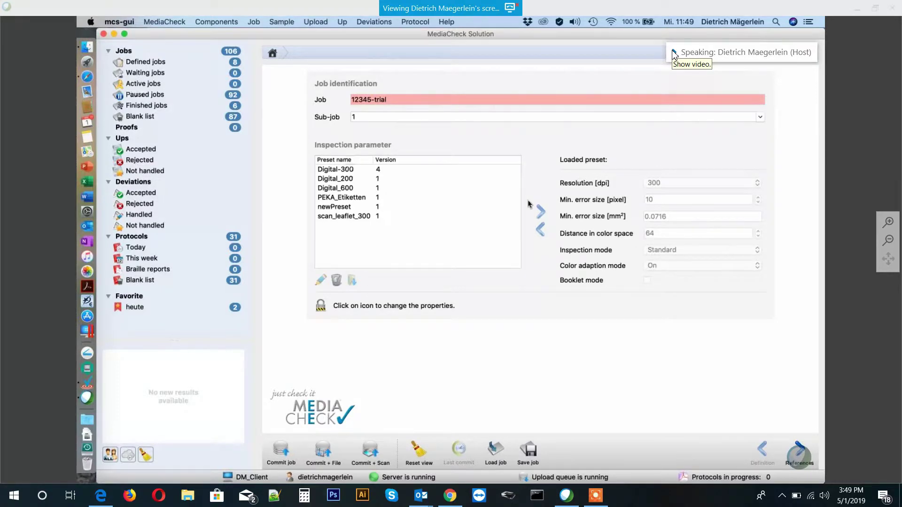
# Step: Load the Digital-300 preset into the inspection parameters for job 12345-trial
pyautogui.click(540, 213)
pyautogui.click(540, 213)
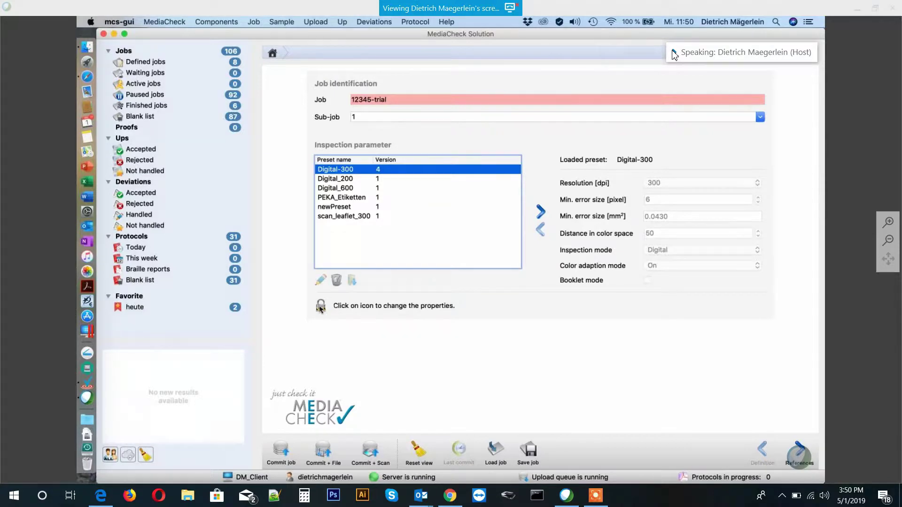
# Step: Log in with the account password to unlock editing of Digital-300's inspection properties
pyautogui.click(321, 308)
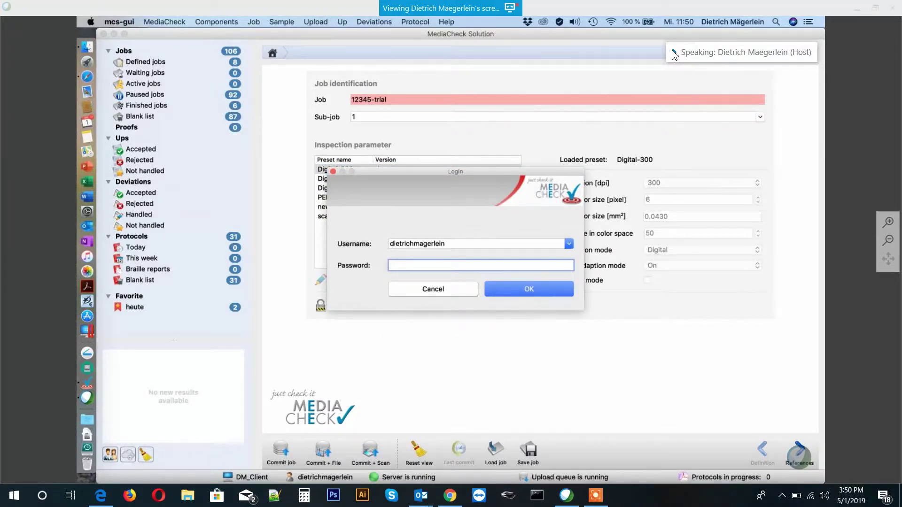
pyautogui.write('•••••••••••')
pyautogui.press('Return')
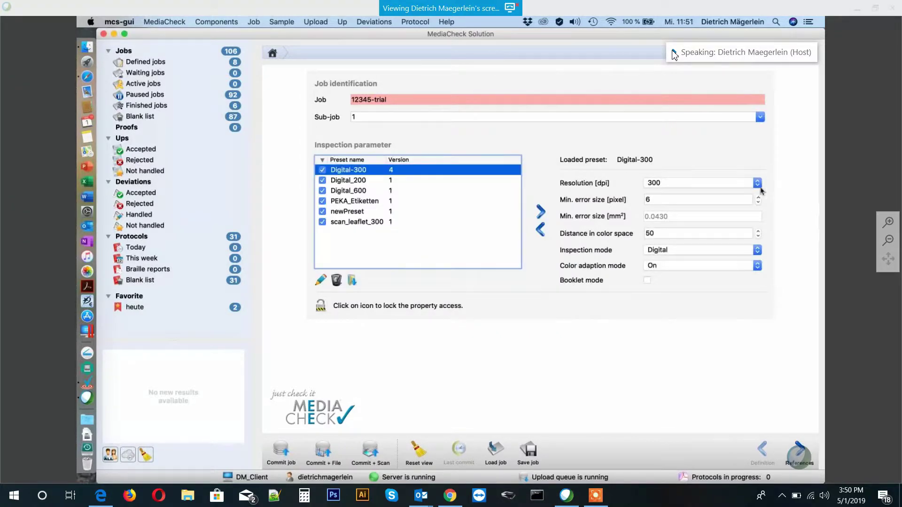
pyautogui.click(758, 184)
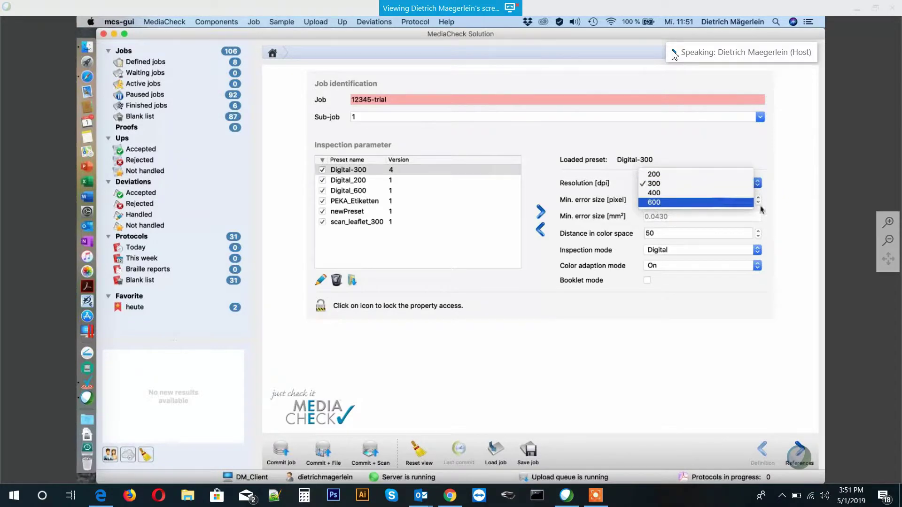
pyautogui.click(773, 227)
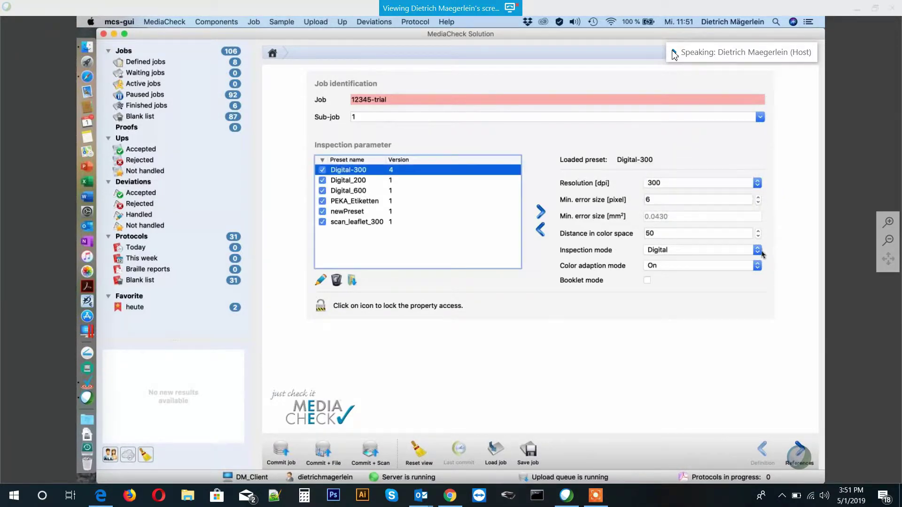
pyautogui.click(764, 250)
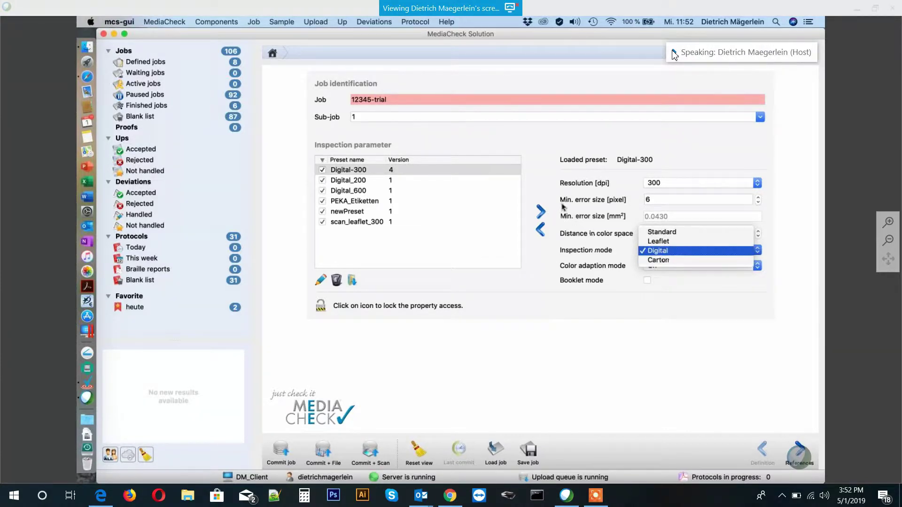
# Step: Keep Digital as the inspection mode
pyautogui.click(697, 303)
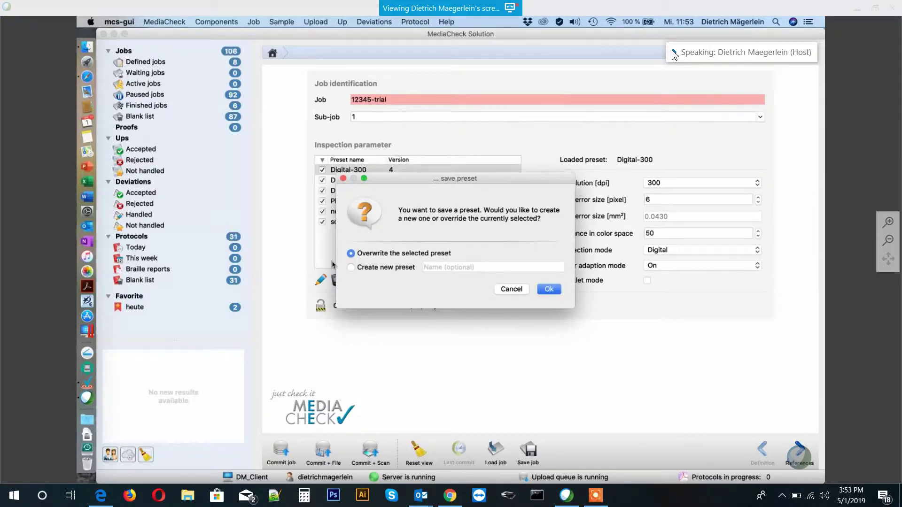
# Step: Save the current settings as a new preset named 'Manik'
pyautogui.click(399, 267)
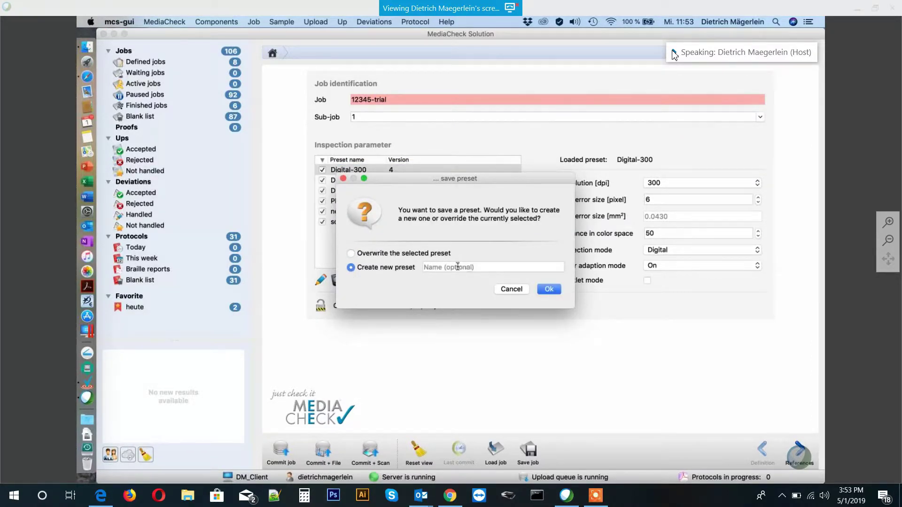
pyautogui.click(457, 267)
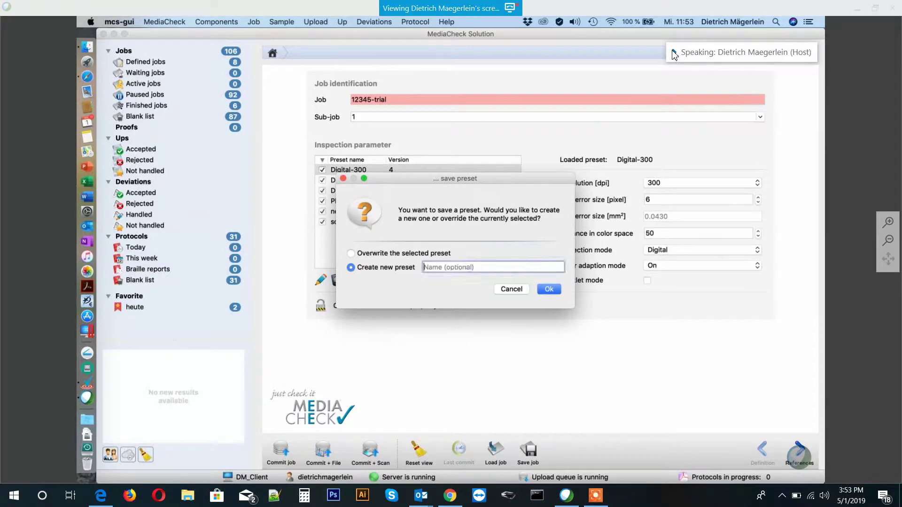
pyautogui.write('Main')
pyautogui.press('BackSpace')
pyautogui.press('BackSpace')
pyautogui.write('nik')
pyautogui.click(550, 289)
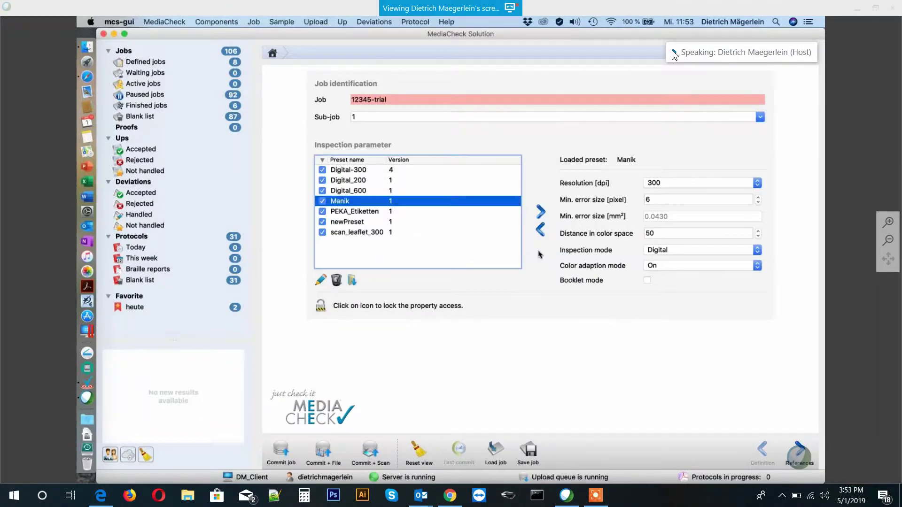
pyautogui.click(800, 450)
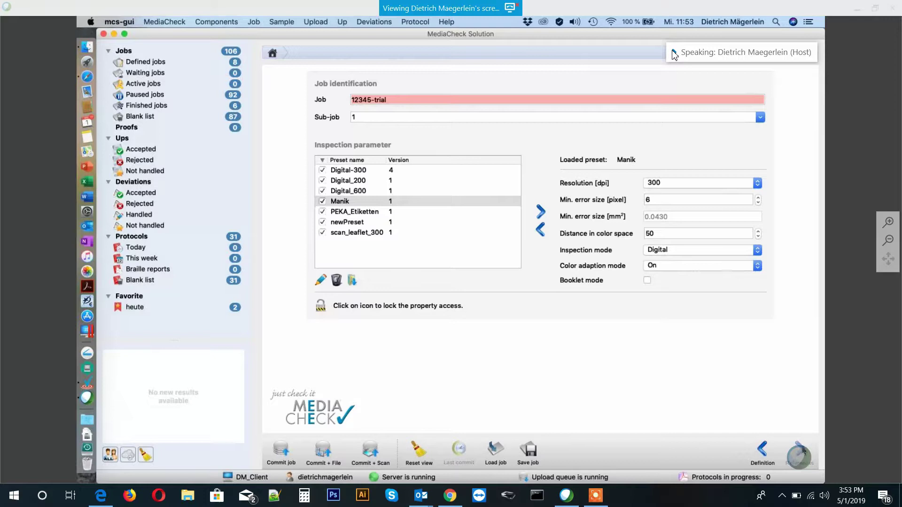
# Step: Advance to the file selection step to set edel.pdf as the master file
pyautogui.click(799, 451)
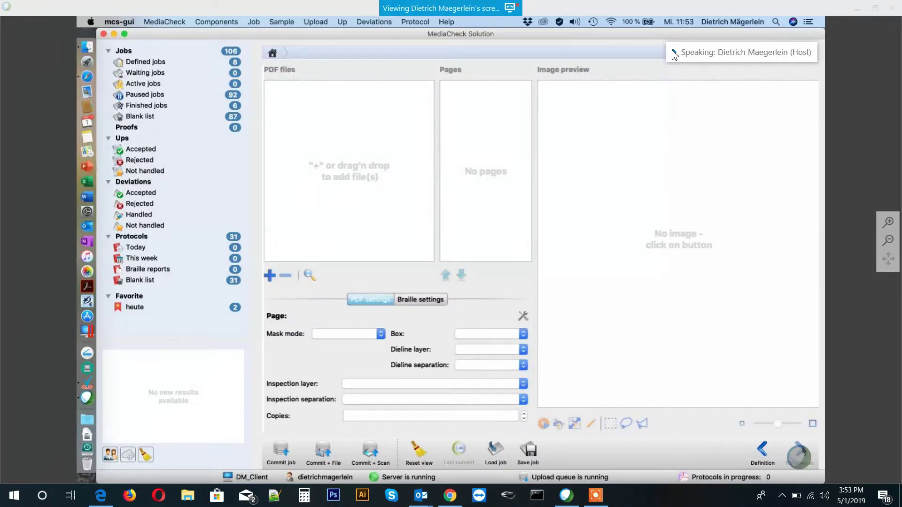
pyautogui.moveTo(675, 55)
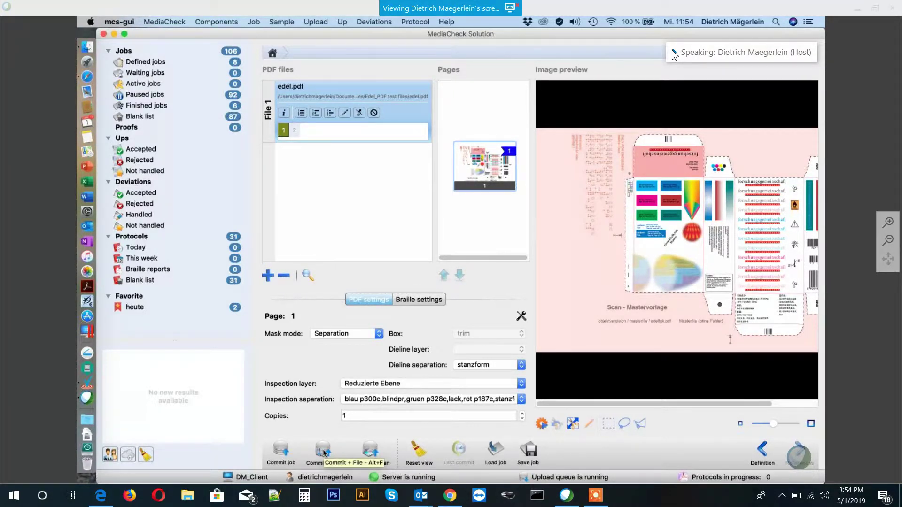
# Step: Commit the job and open edel_f.pdf from the Edel_PDF test files as the sample
pyautogui.click(324, 453)
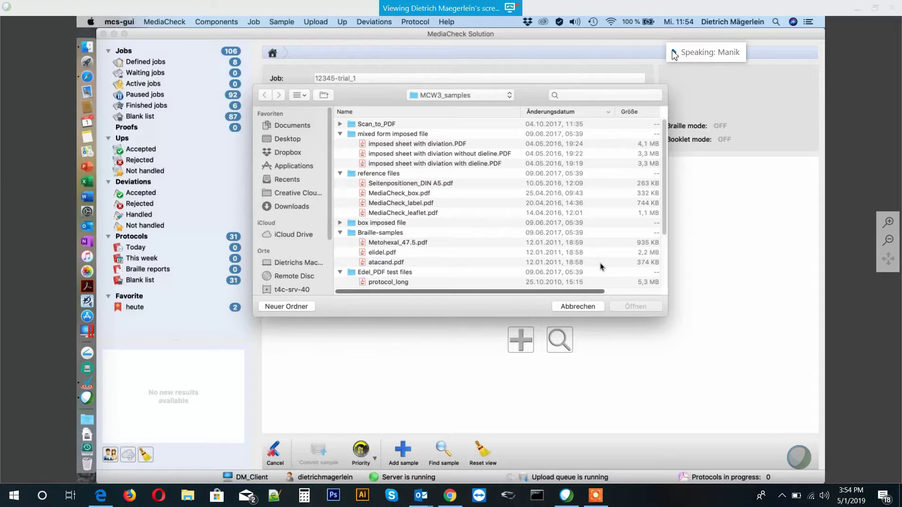
pyautogui.scroll(-2, 602, 266)
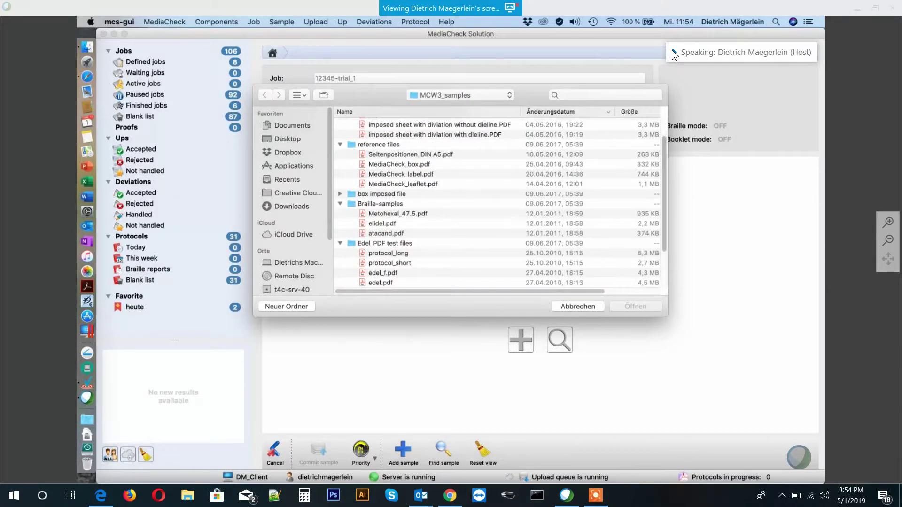
pyautogui.doubleClick(382, 273)
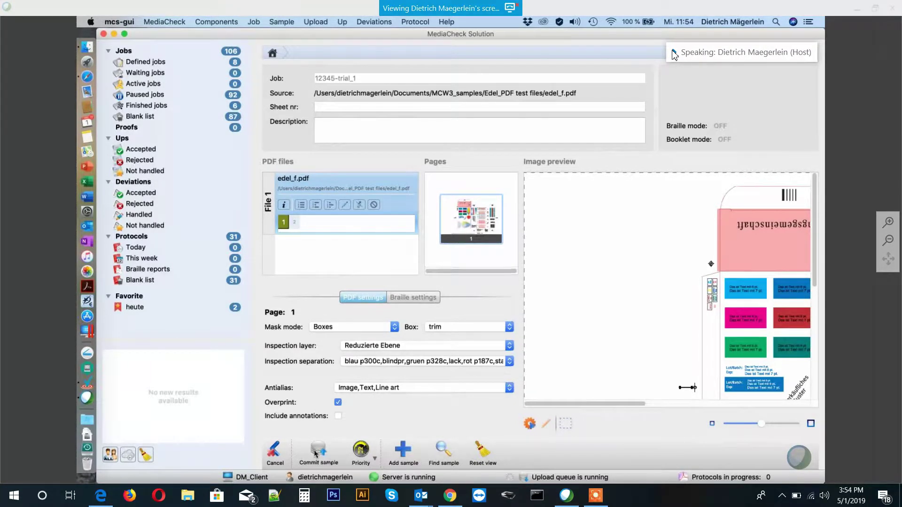
# Step: Submit the edel_f.pdf sample for inspection, then show the Jobs overview
pyautogui.click(315, 454)
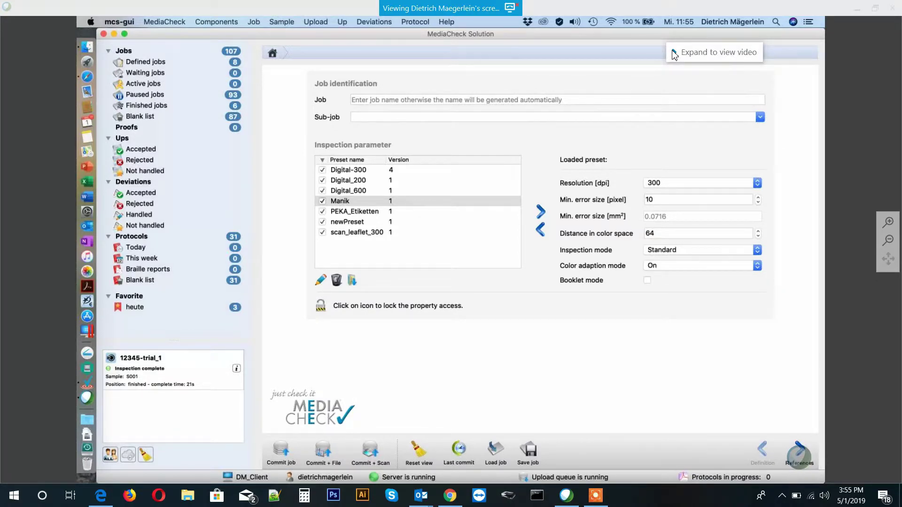
pyautogui.click(111, 360)
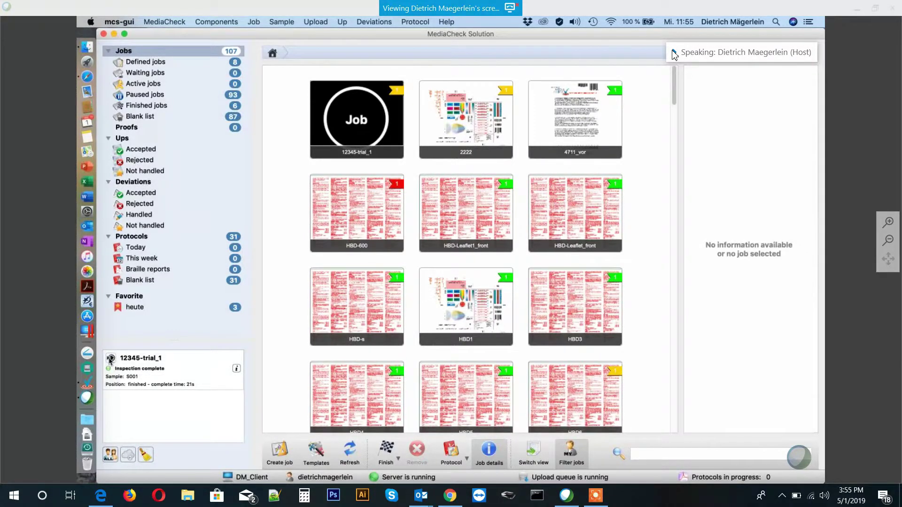
# Step: Open job 12345-trial_1 to view sample S001's result
pyautogui.doubleClick(111, 361)
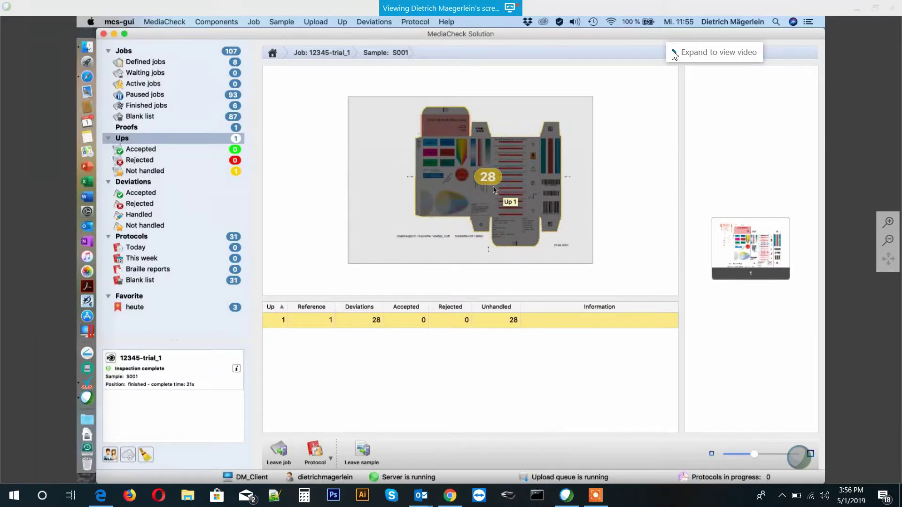
# Step: Open Up 1's deviation list and start annotating deviation 00000
pyautogui.doubleClick(631, 316)
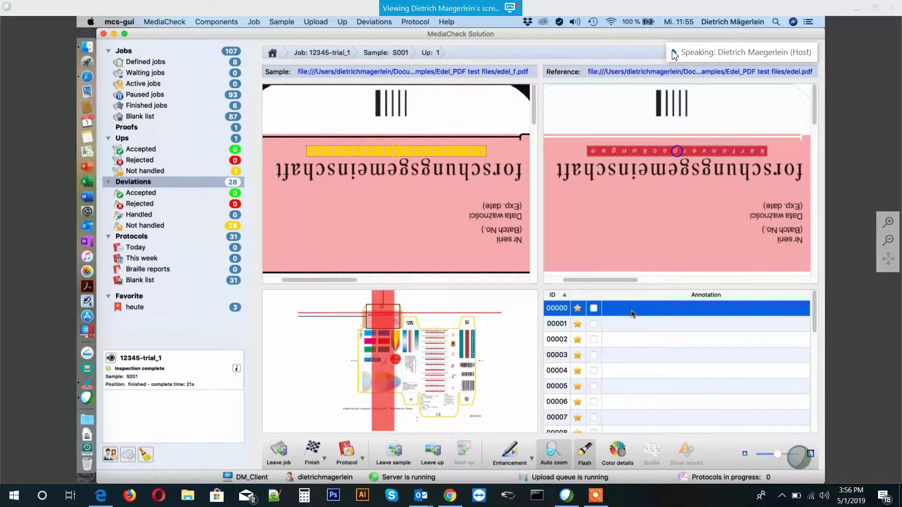
pyautogui.moveTo(674, 55)
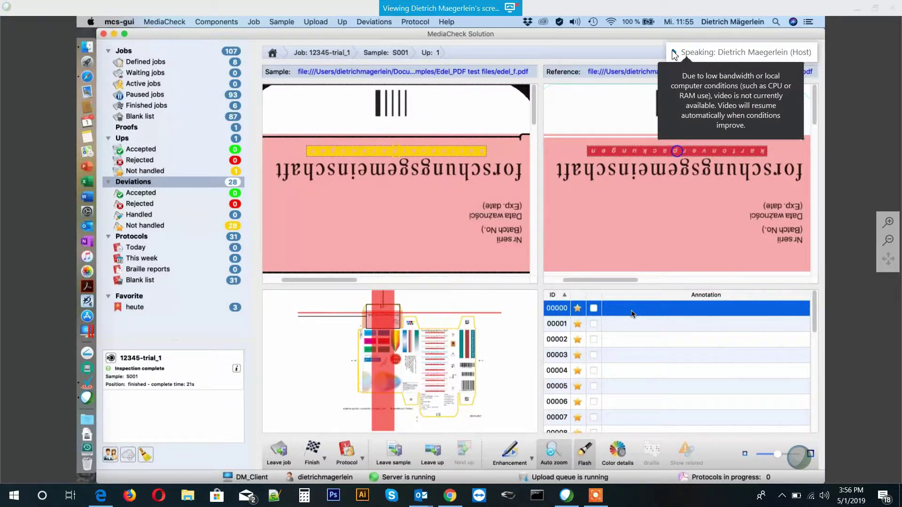
pyautogui.click(674, 306)
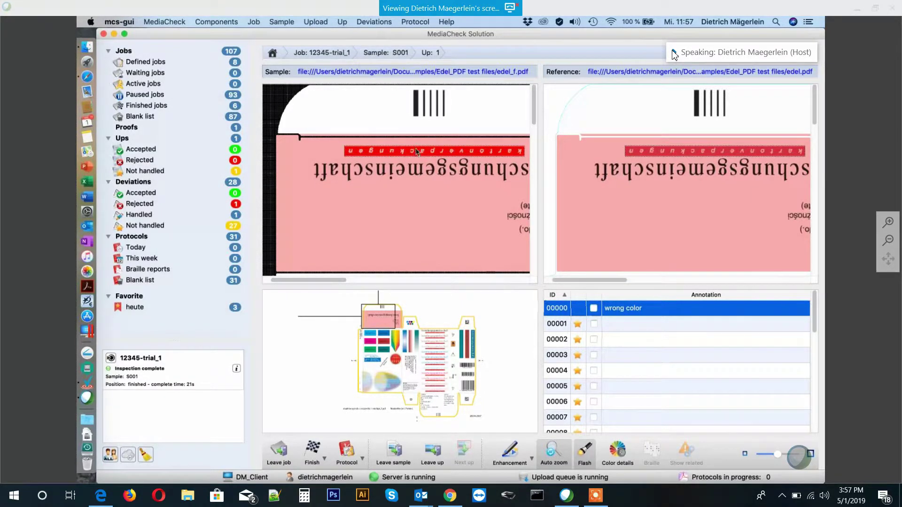
# Step: Flag deviation 00000 as rejected with its review checkbox
pyautogui.click(593, 308)
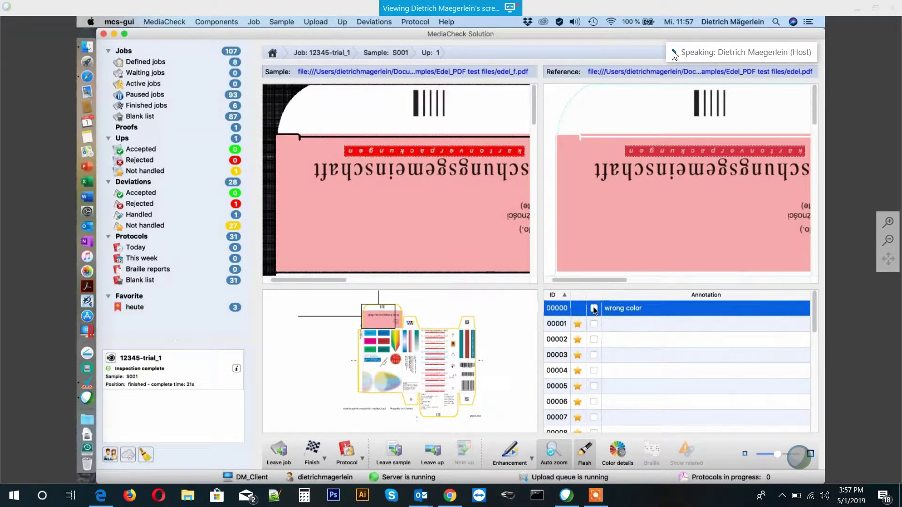
# Step: Step through deviations 00001 to 00004, ending on the rainbow wedge in sample and reference
pyautogui.click(631, 326)
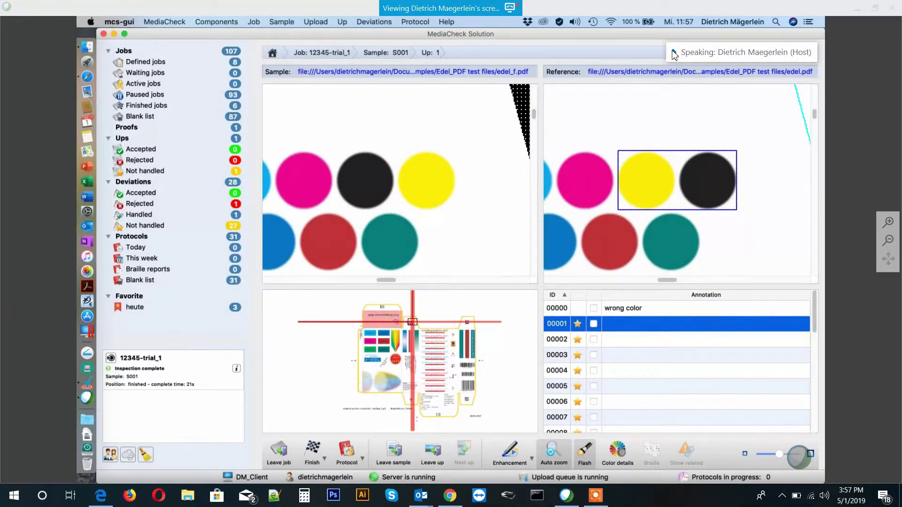
pyautogui.press('Down')
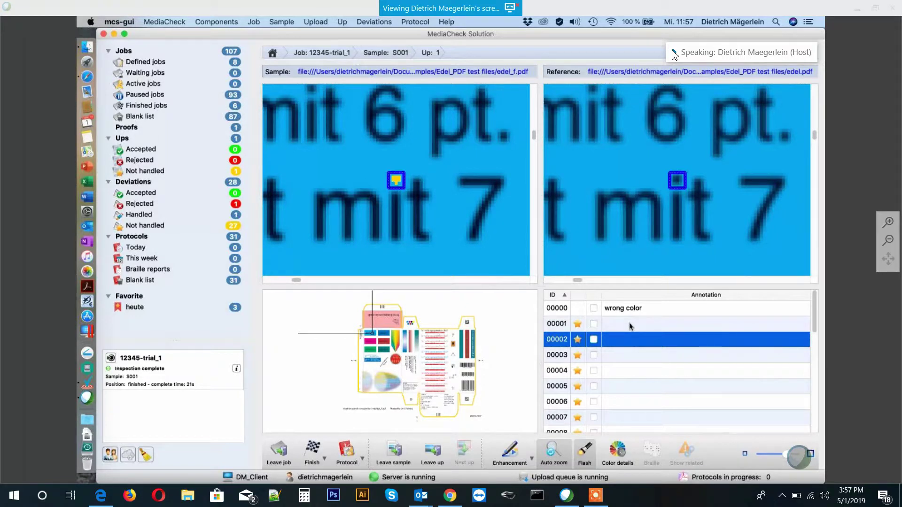
pyautogui.press('Down')
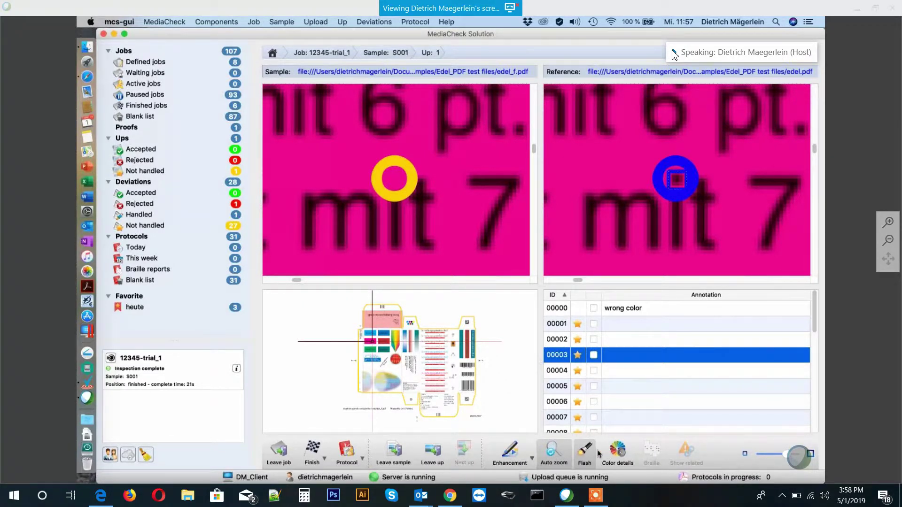
pyautogui.press('Down')
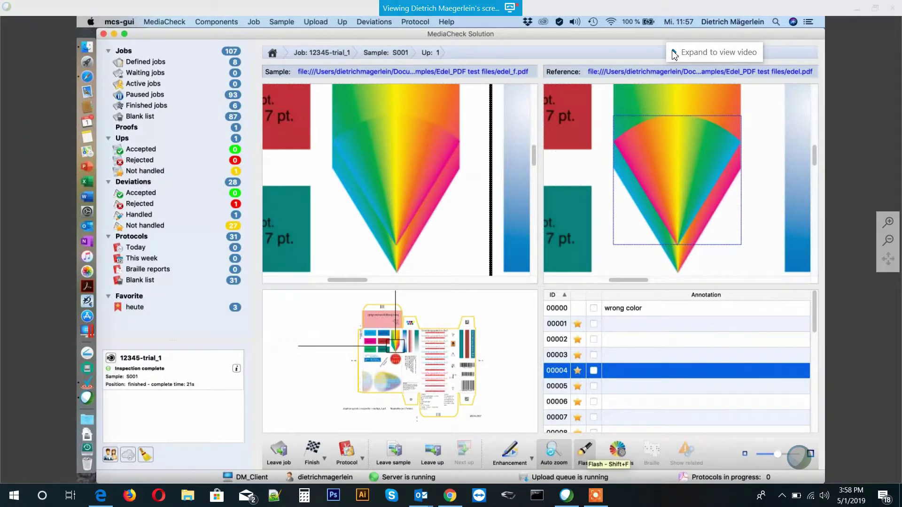
# Step: Inspect the wedge deviation 00004 using Flash and the deviation overlay enhancement
pyautogui.click(585, 452)
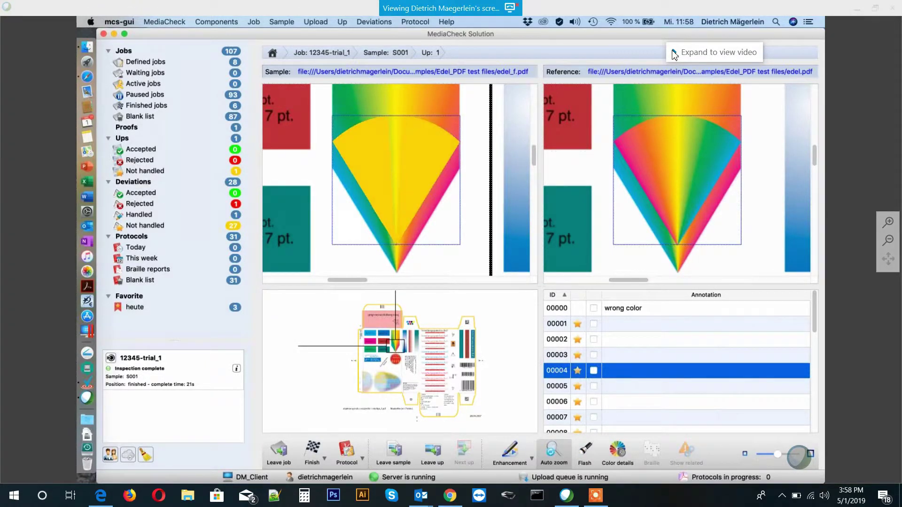
pyautogui.click(532, 459)
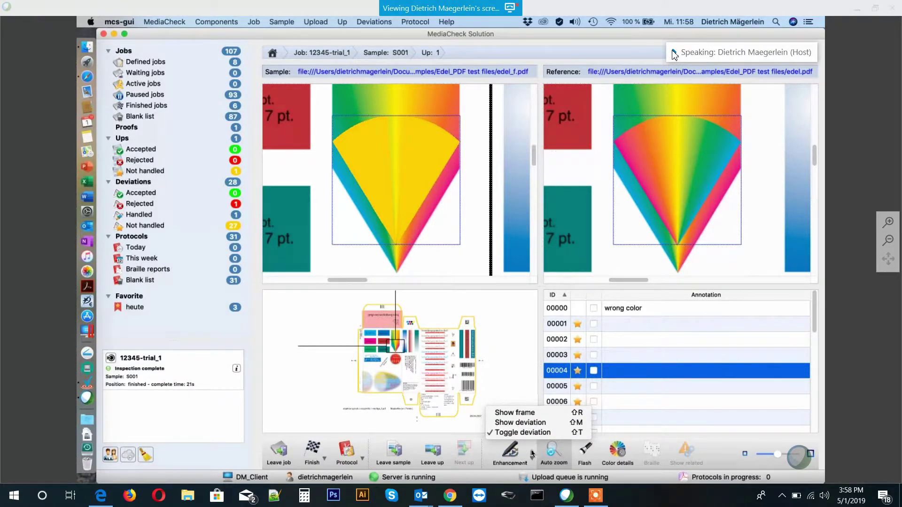
pyautogui.click(516, 454)
pyautogui.click(517, 453)
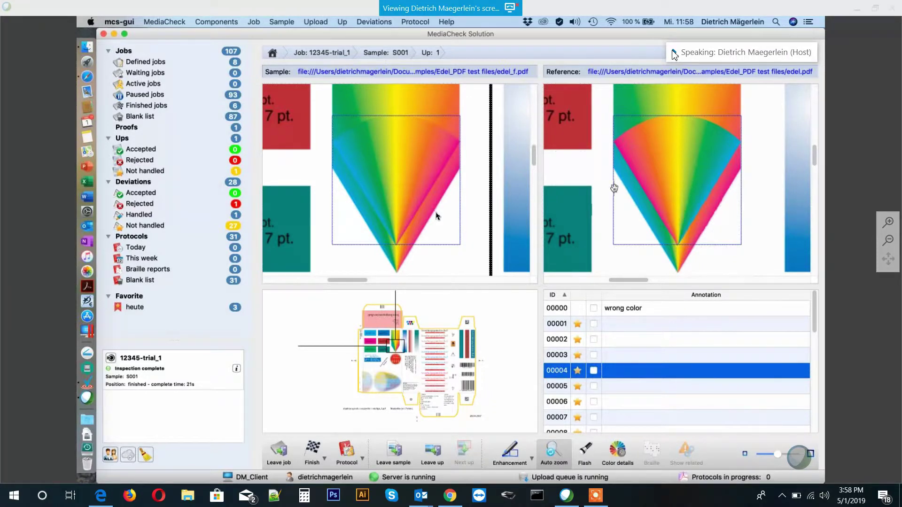
# Step: Reject deviation 00004 as handled, then show the flame symbol deviation 00005
pyautogui.click(577, 370)
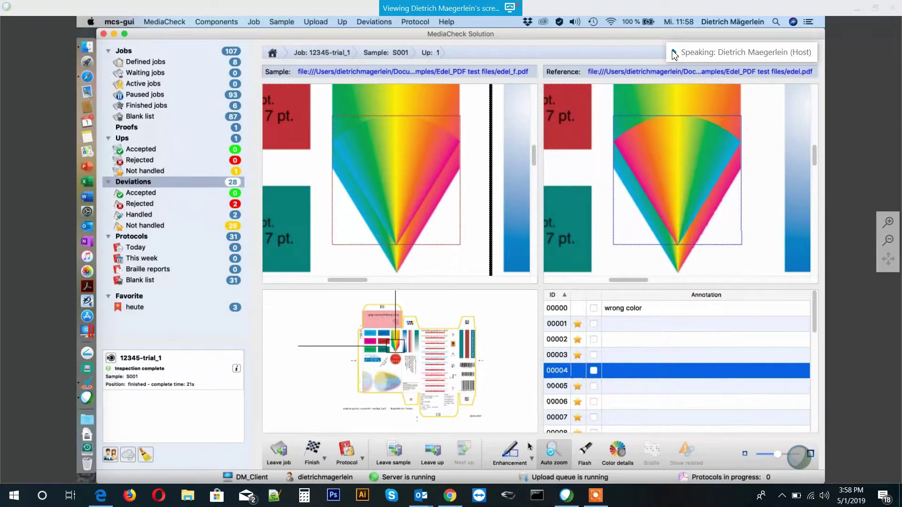
pyautogui.click(531, 456)
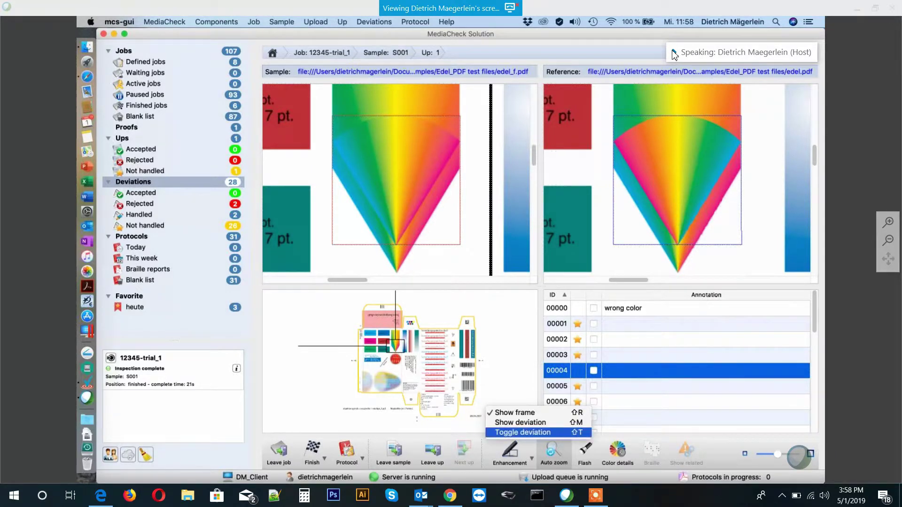
pyautogui.click(533, 429)
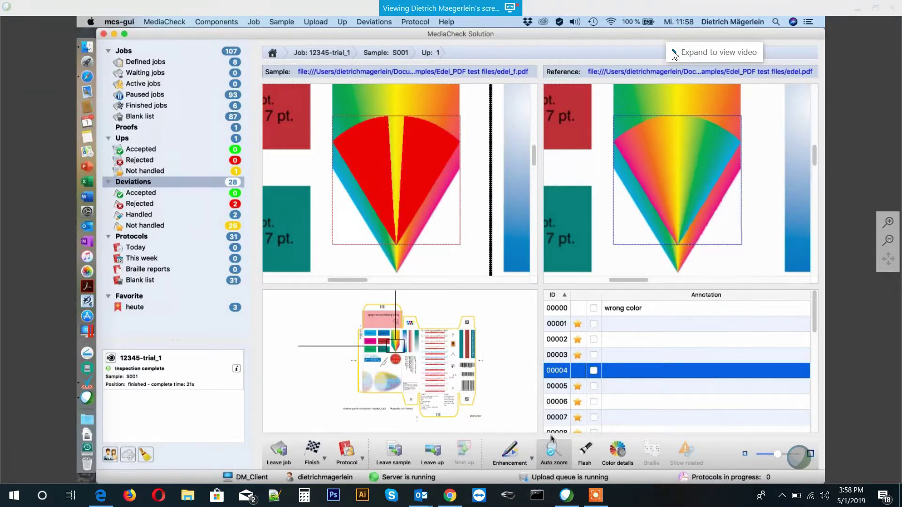
pyautogui.click(618, 388)
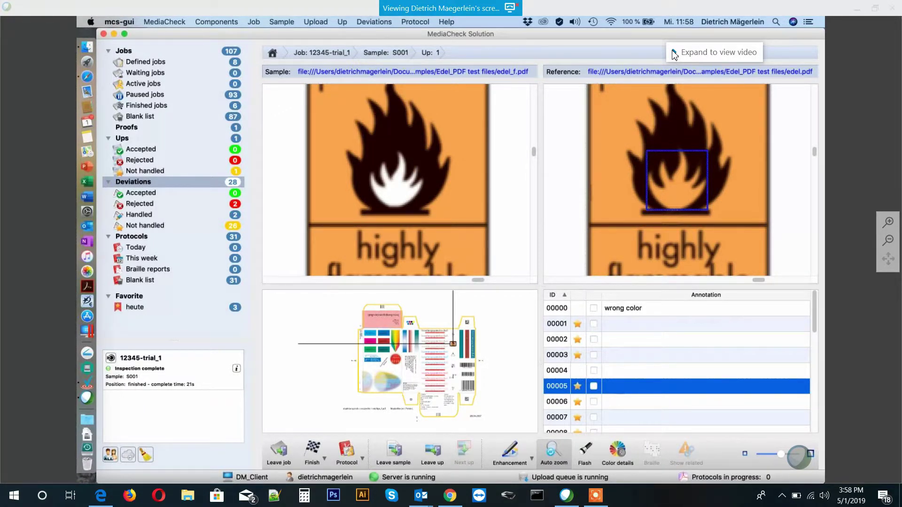
# Step: Review deviations 00006, 00008, 00009 and 00010, ending on the PZN-1234562 barcode deviation 00011
pyautogui.press('Down')
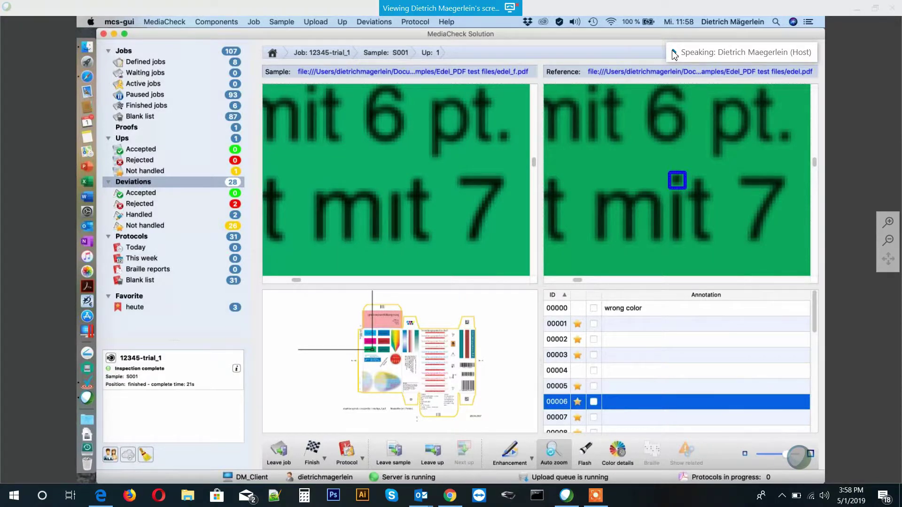
pyautogui.click(405, 175)
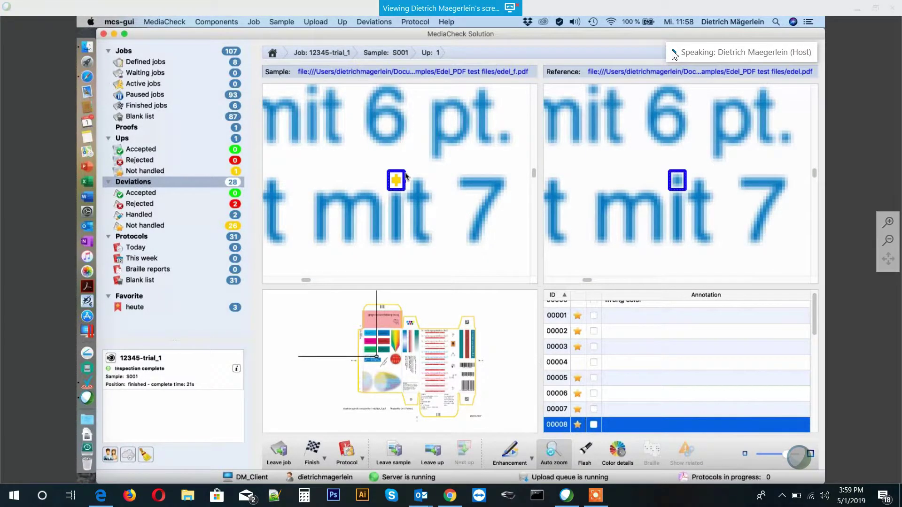
pyautogui.click(406, 175)
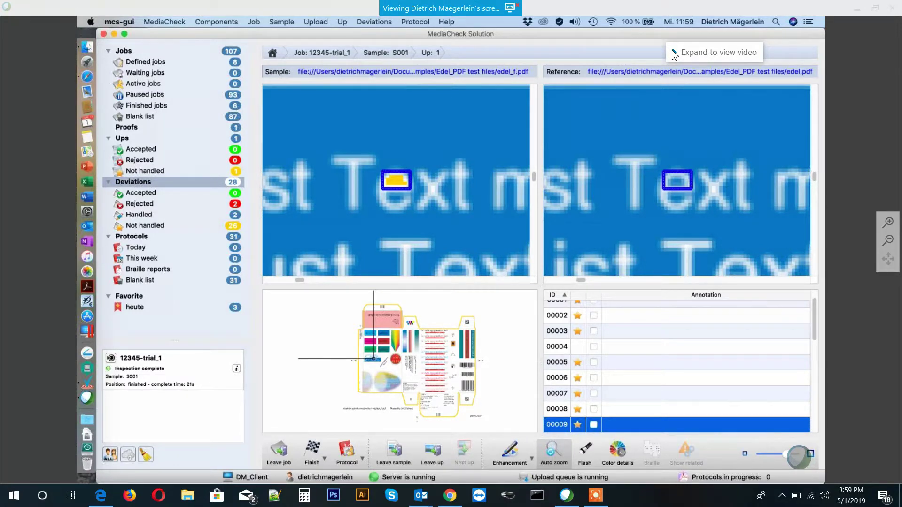
pyautogui.press('Down')
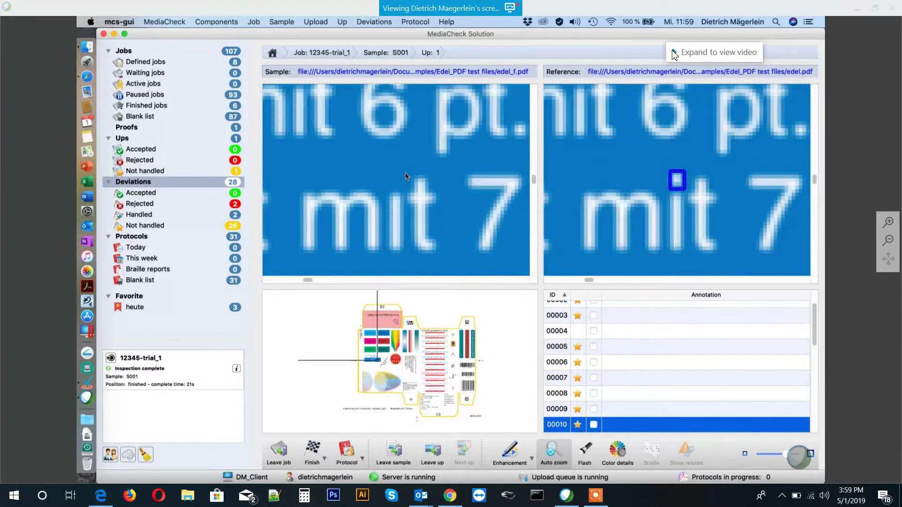
pyautogui.press('Down')
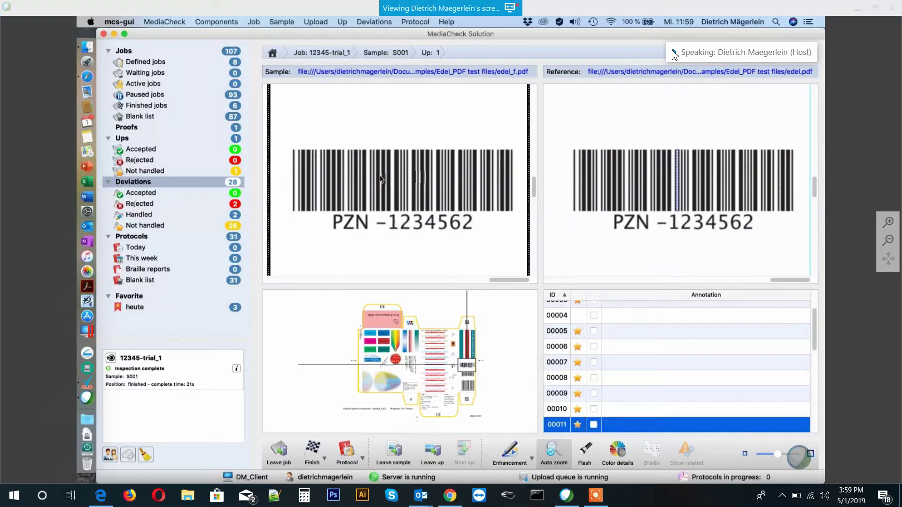
# Step: Generate an advanced English protocol with both protocol types for job 12345-trial_1
pyautogui.click(354, 453)
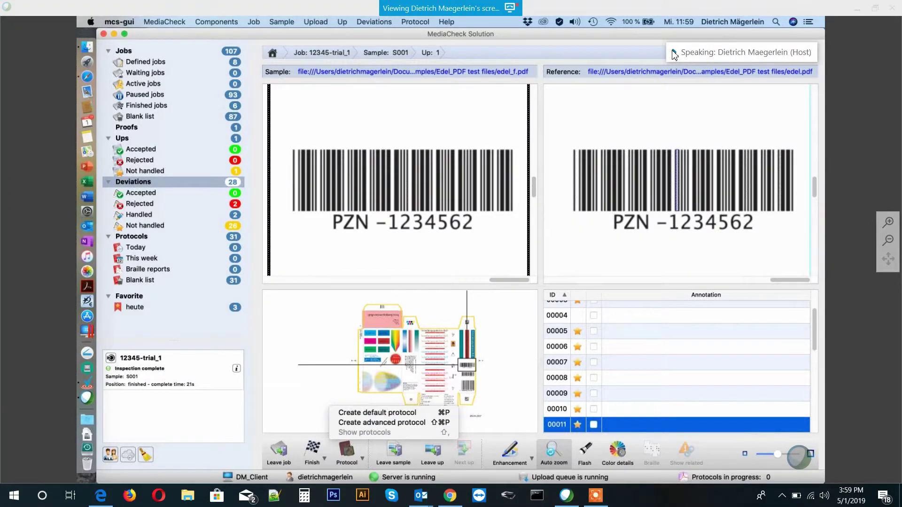
pyautogui.click(380, 423)
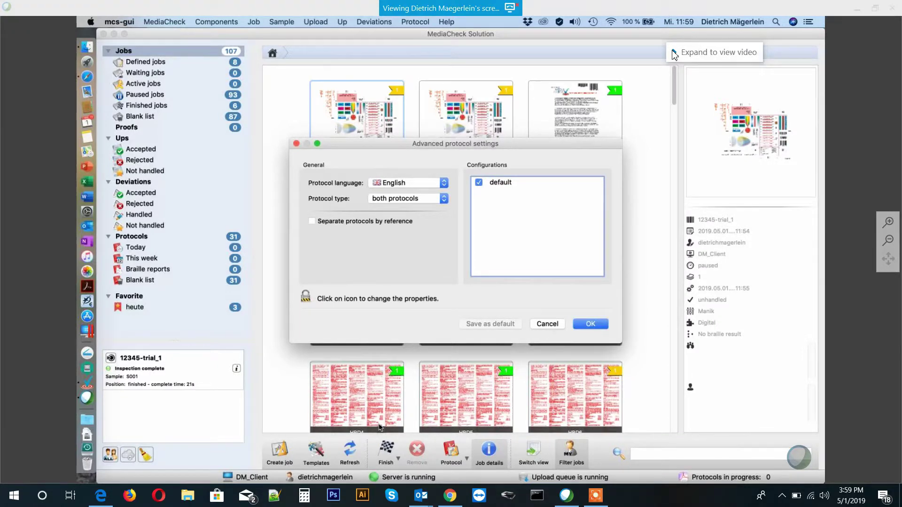
pyautogui.click(586, 324)
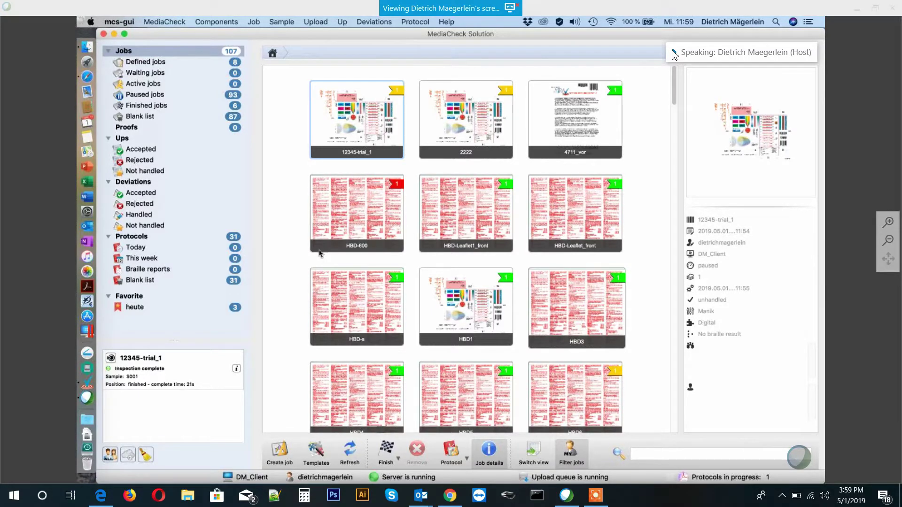
# Step: List today's protocols and select the long 12345-trial_1 protocol
pyautogui.click(170, 94)
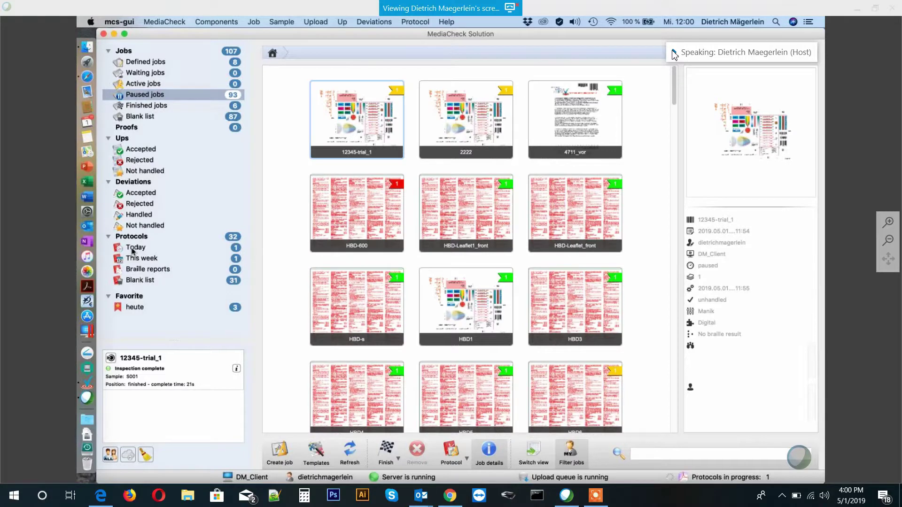
pyautogui.click(133, 249)
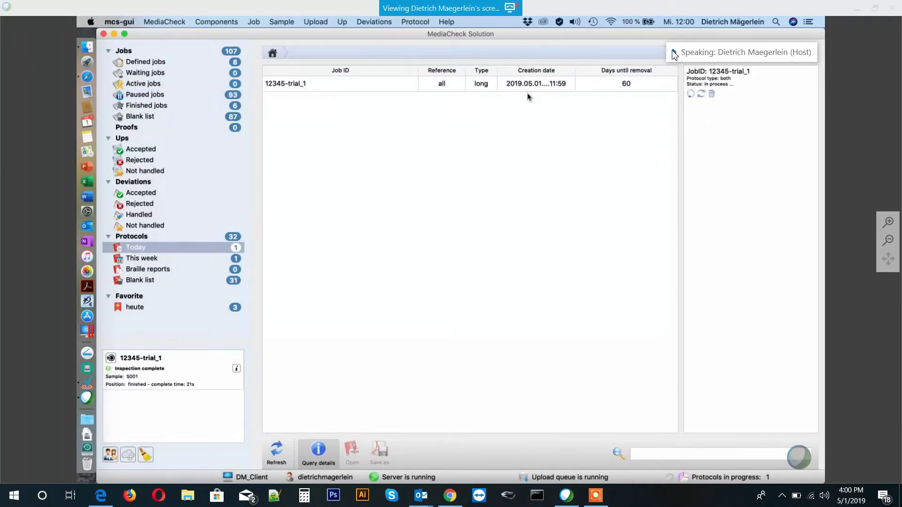
pyautogui.click(286, 83)
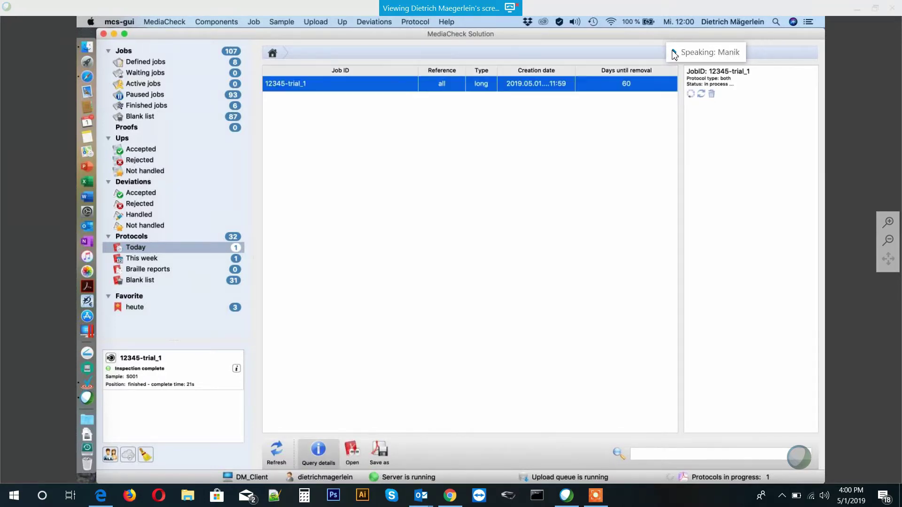